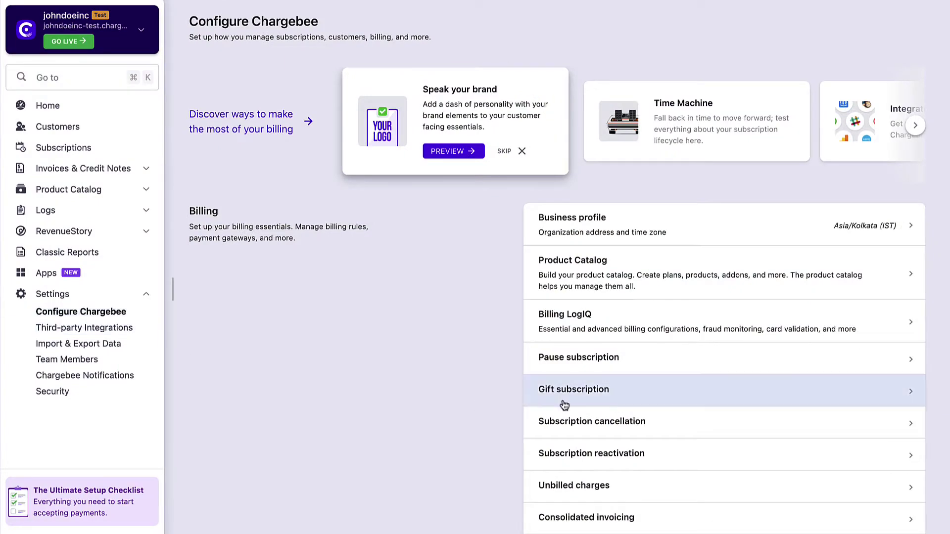
# Step: Open the Revenue Recovery dunning settings and view the inactive Direct Debit payments dunning tab
pyautogui.scroll(-8, 645, 399)
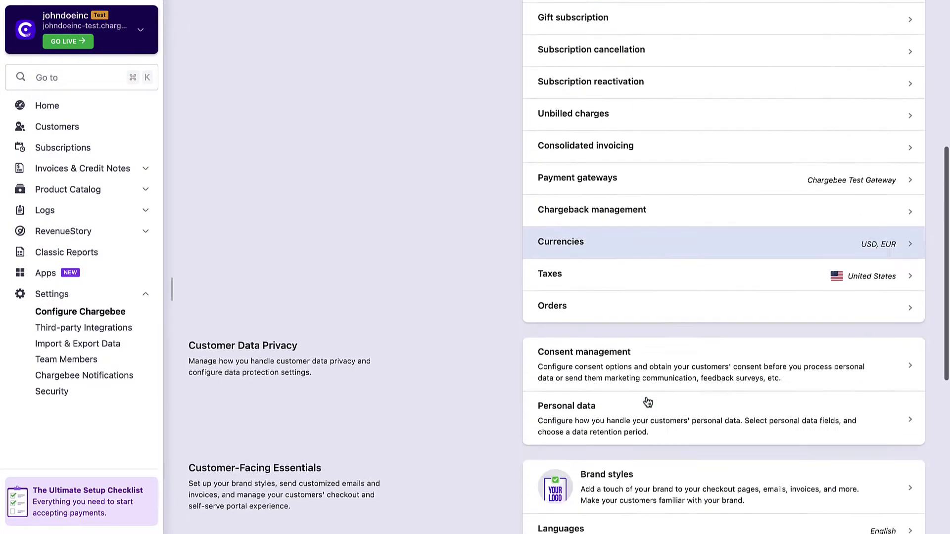
pyautogui.scroll(-7, 647, 399)
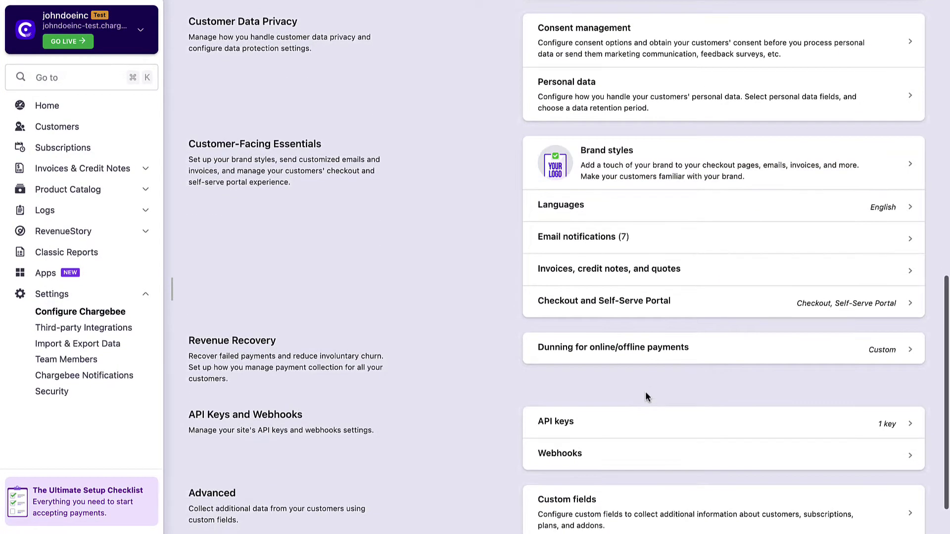
pyautogui.click(647, 363)
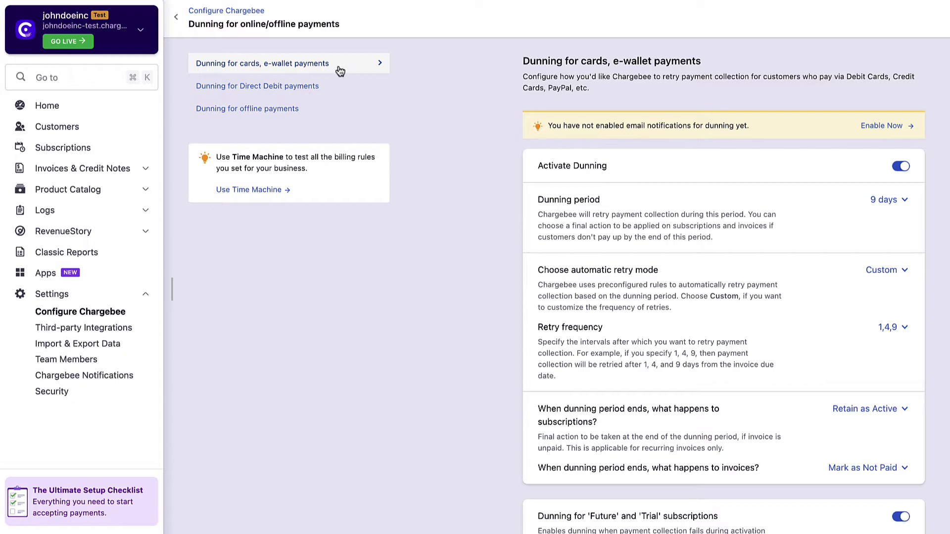
pyautogui.click(338, 96)
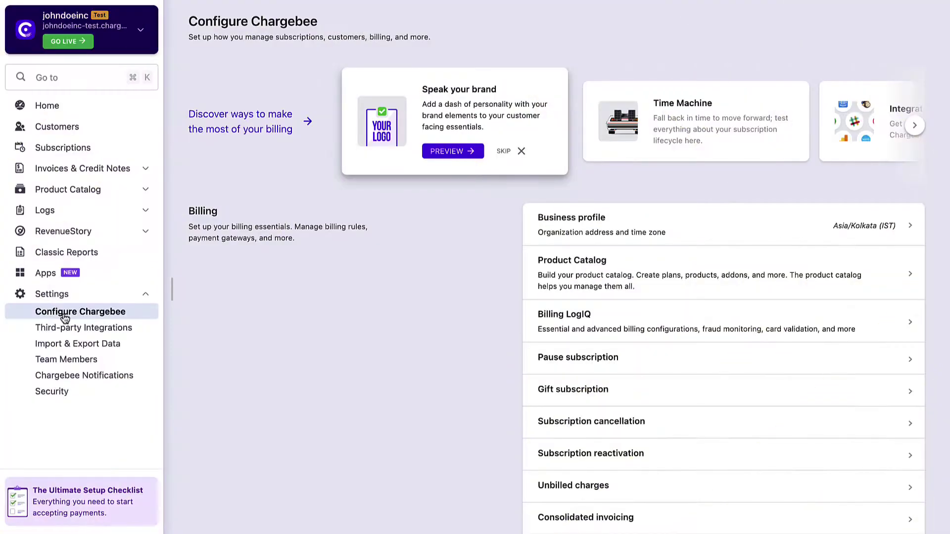
# Step: Enable the onboarding welcome email for In-Trial subscriptions in Email notifications
pyautogui.scroll(-12, 713, 347)
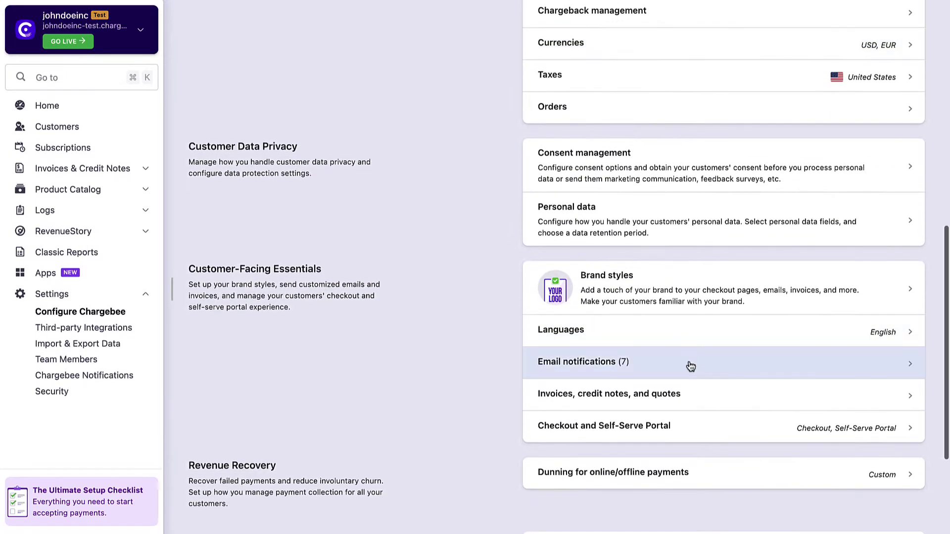
pyautogui.click(689, 365)
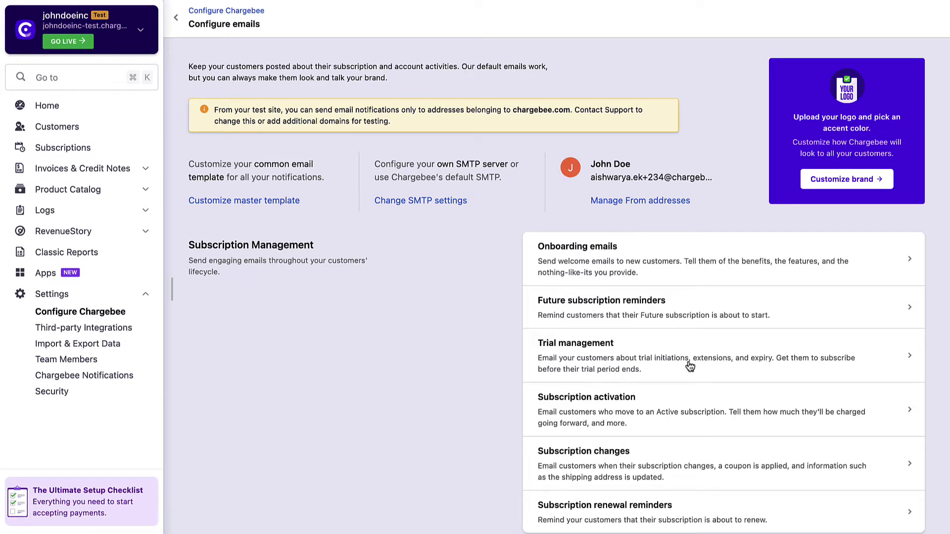
pyautogui.scroll(-9, 690, 366)
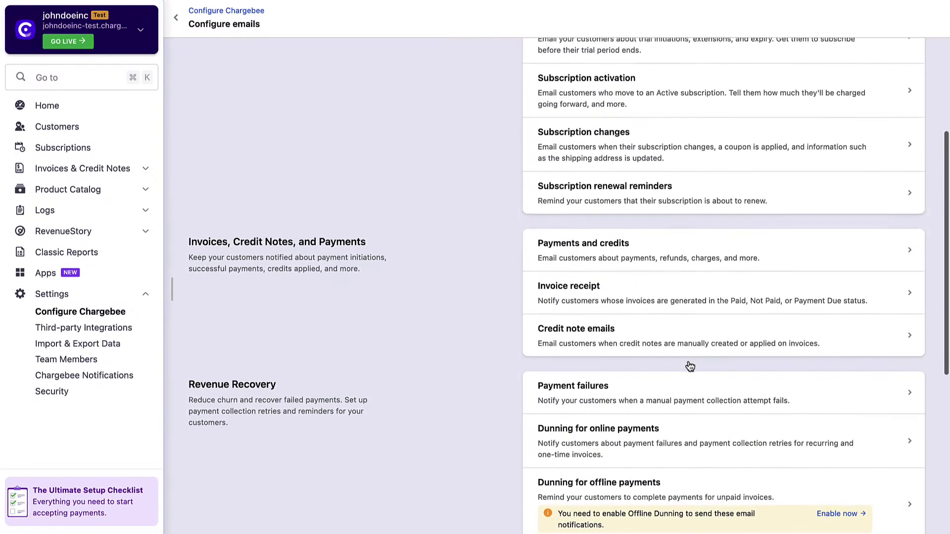
pyautogui.scroll(-7, 691, 366)
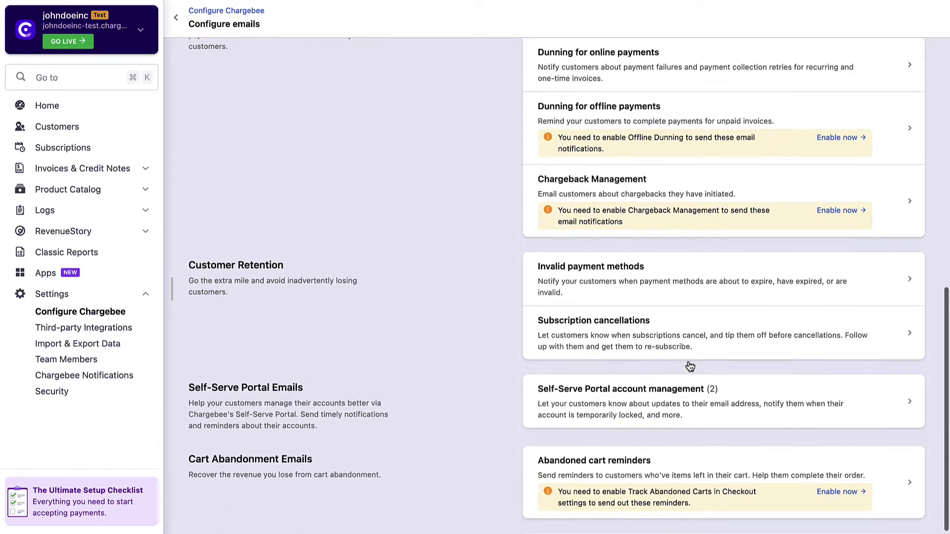
pyautogui.scroll(15, 690, 366)
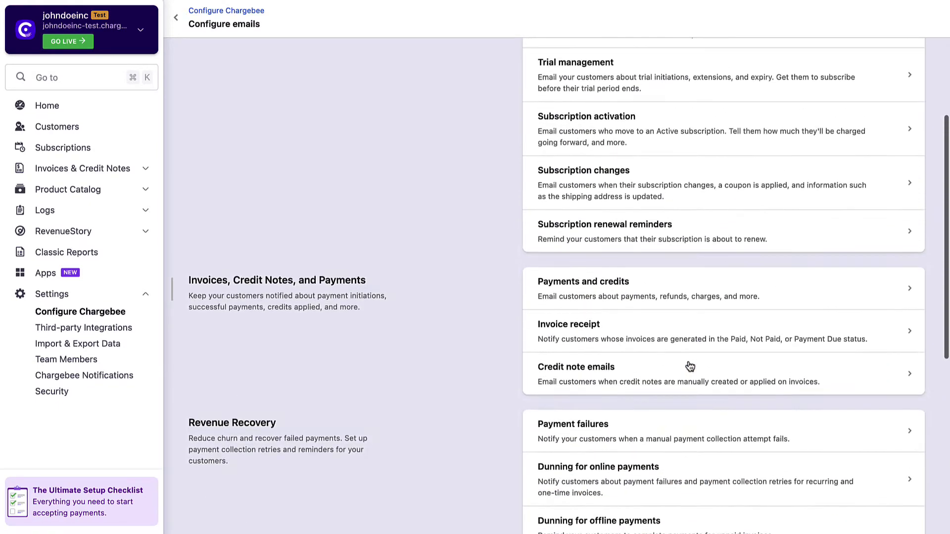
pyautogui.scroll(-1, 690, 297)
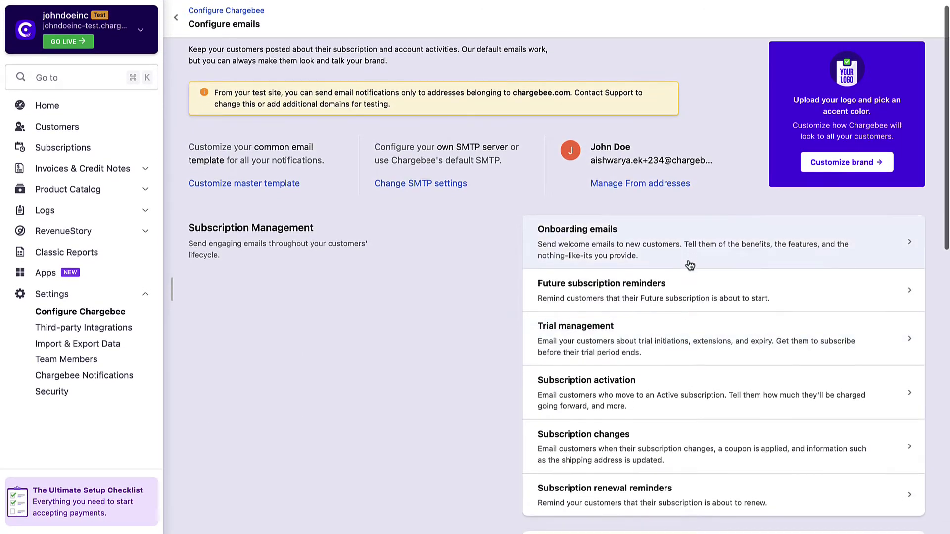
pyautogui.click(690, 266)
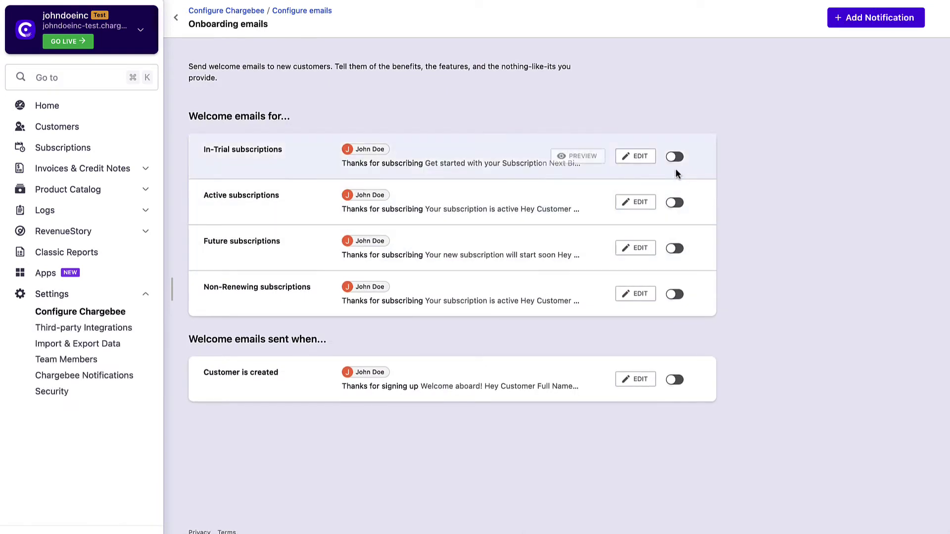
pyautogui.click(676, 158)
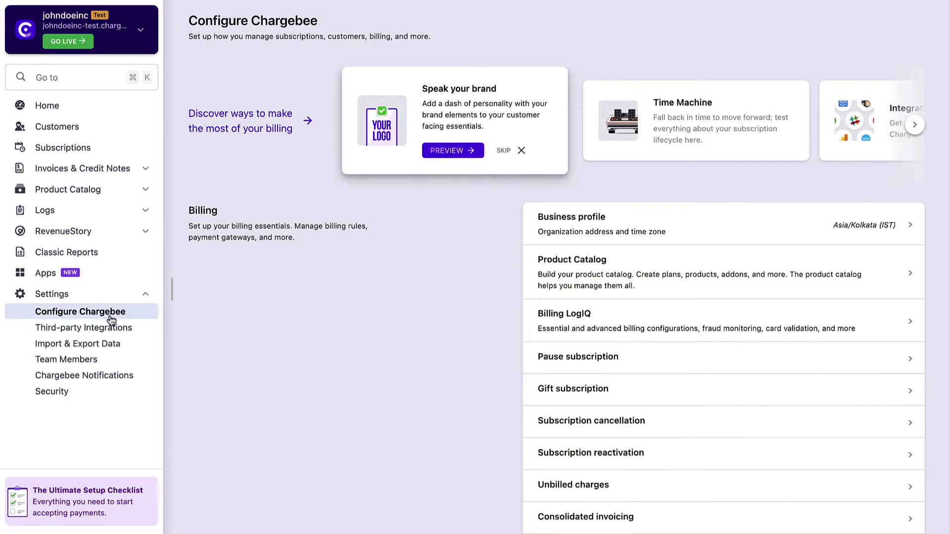
# Step: Review the order preferences in the Orders settings
pyautogui.scroll(-5, 742, 469)
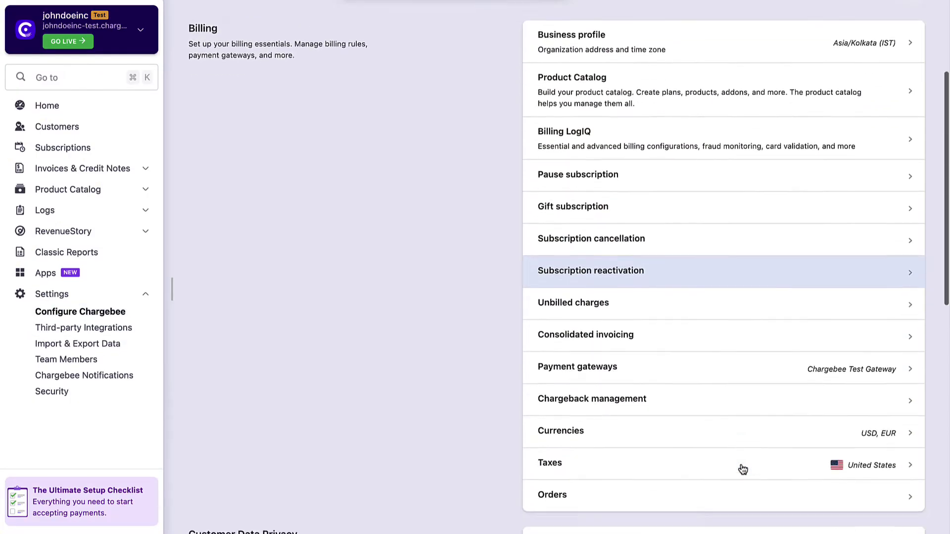
pyautogui.click(728, 421)
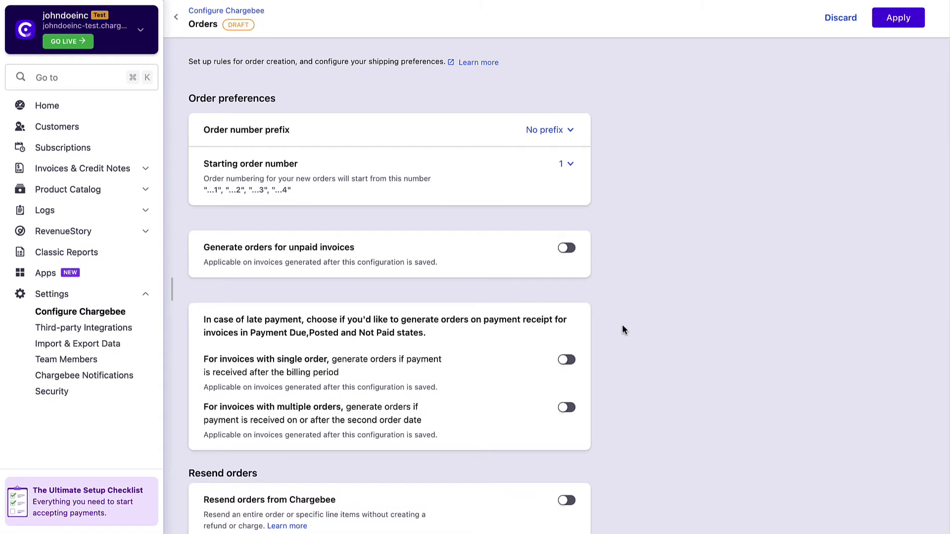
pyautogui.scroll(-5, 622, 325)
pyautogui.scroll(5, 622, 326)
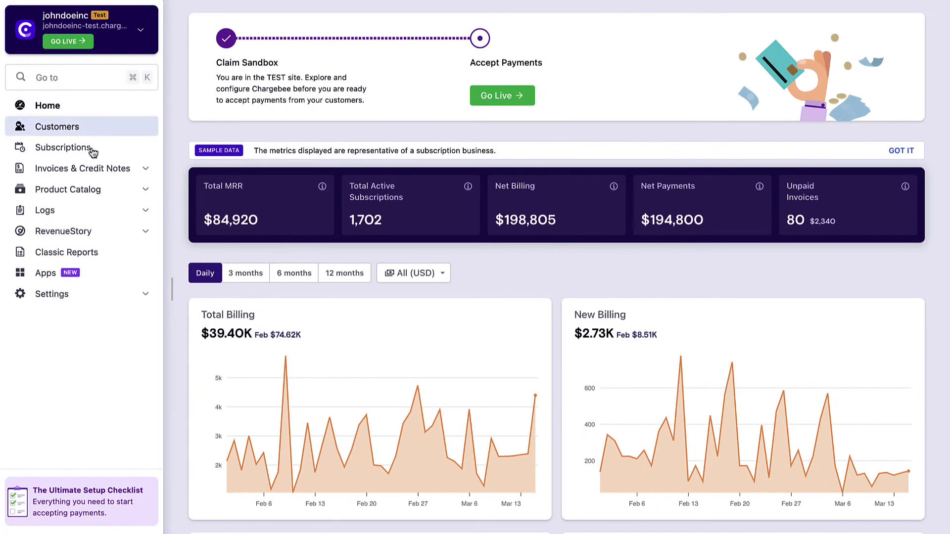
# Step: Browse the Classic Reports list of subscription, accounting, revenue recovery and transaction reports
pyautogui.click(98, 260)
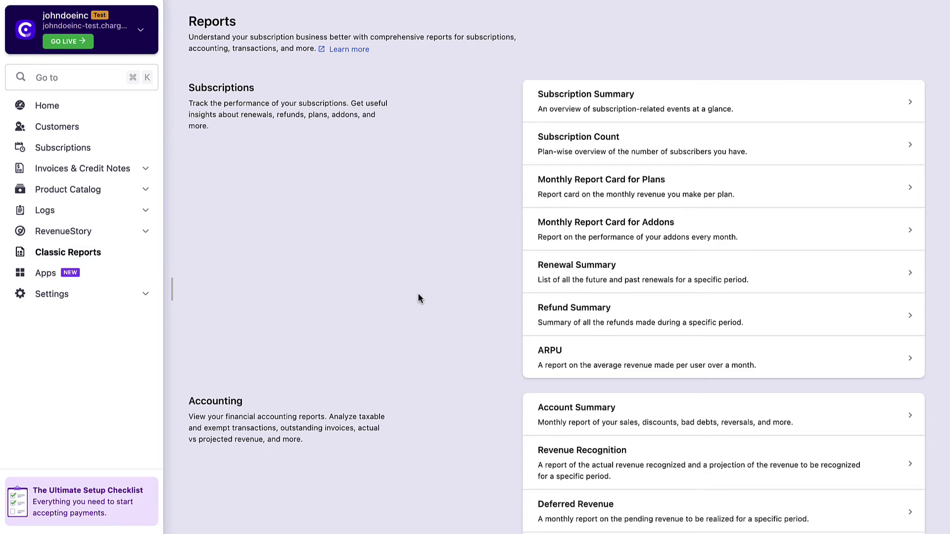
pyautogui.scroll(-8, 418, 295)
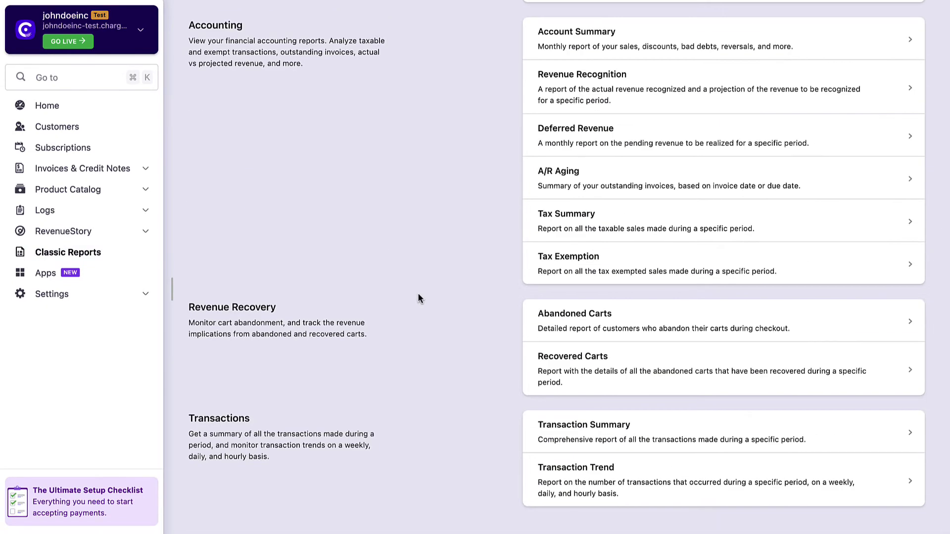
pyautogui.scroll(8, 418, 294)
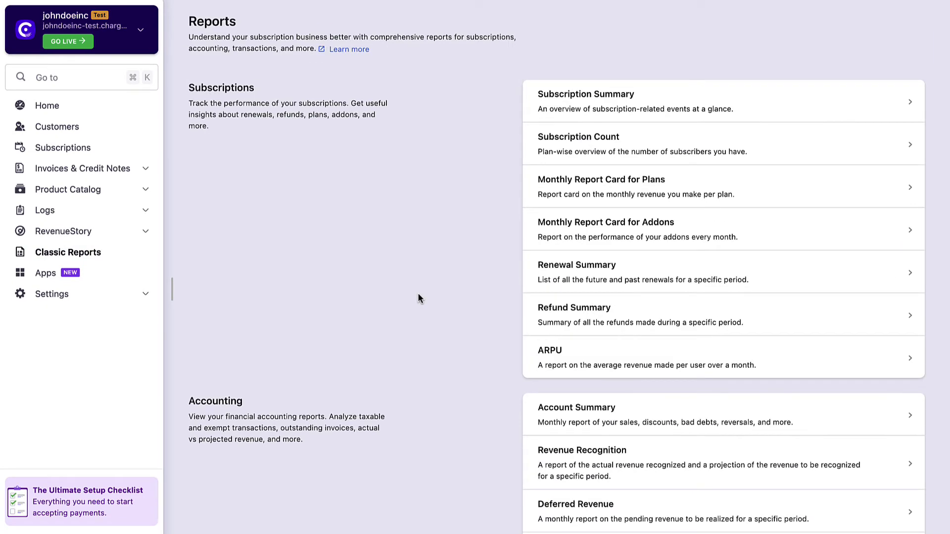
# Step: Expand RevenueStory, browse Executive Watch and the dashboard gallery, then open Metric Explorer
pyautogui.click(58, 240)
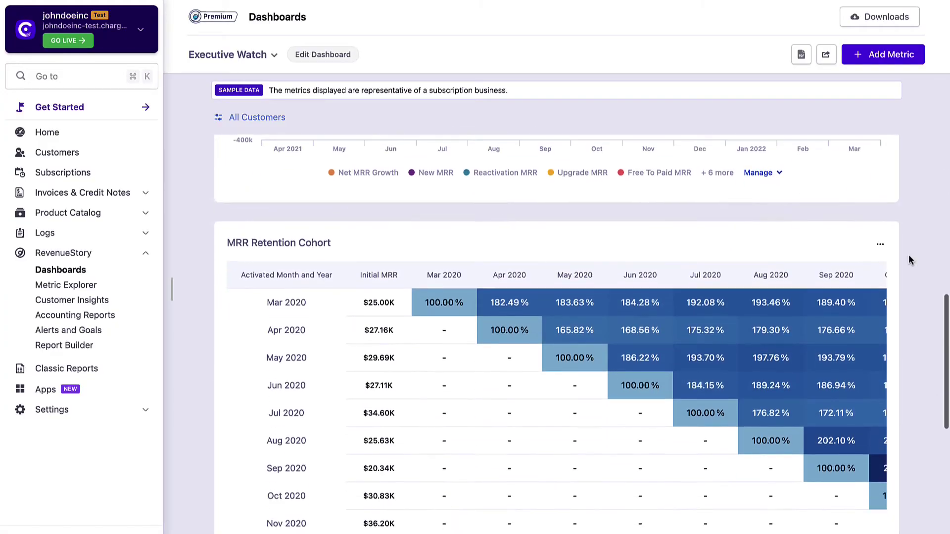
pyautogui.scroll(15, 909, 256)
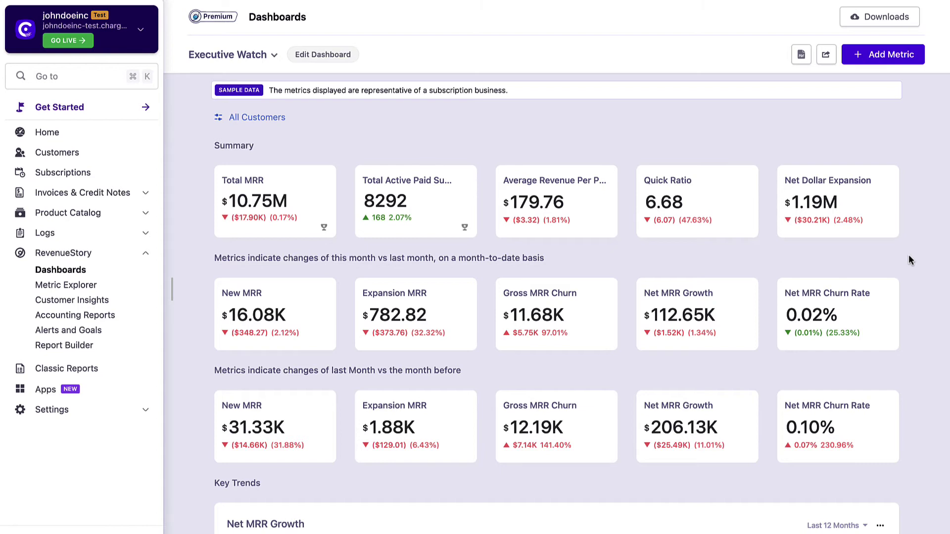
pyautogui.click(262, 56)
pyautogui.click(297, 214)
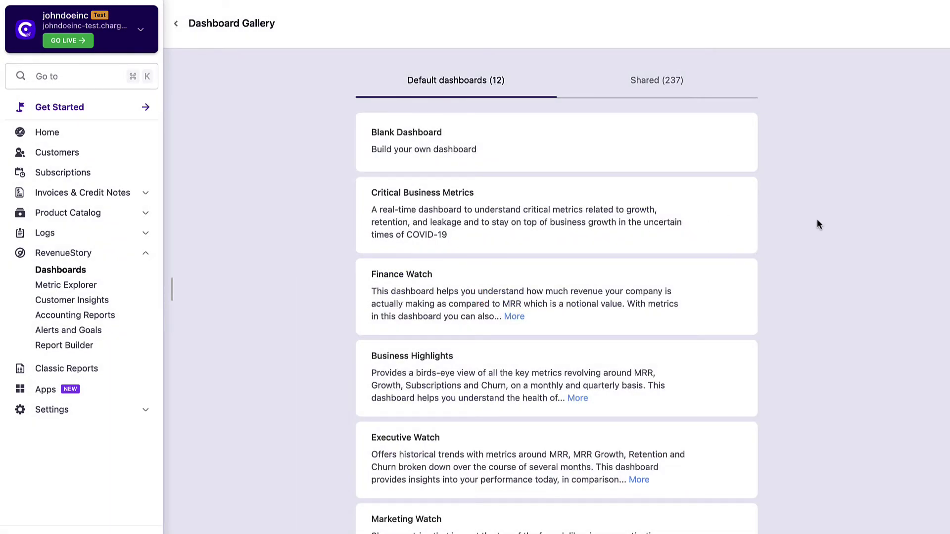
pyautogui.scroll(-7, 816, 220)
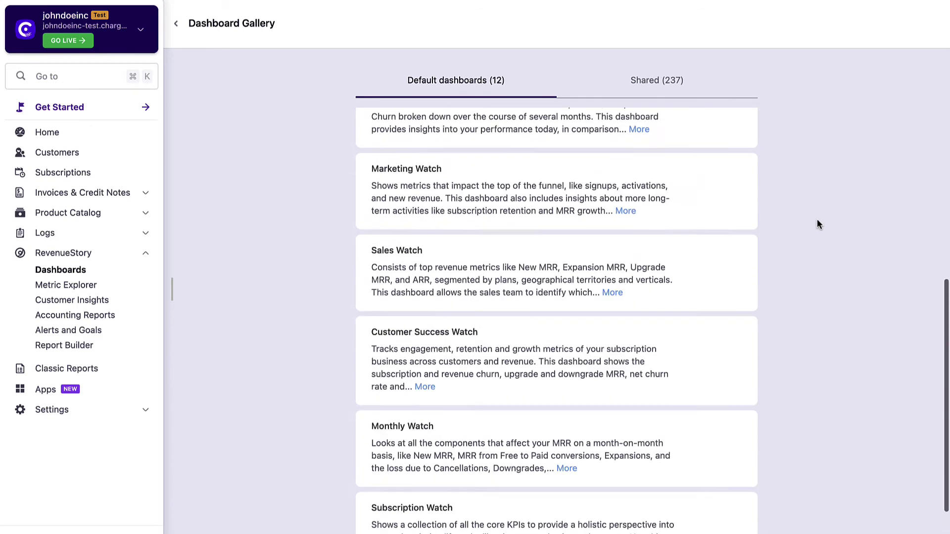
pyautogui.scroll(7, 817, 225)
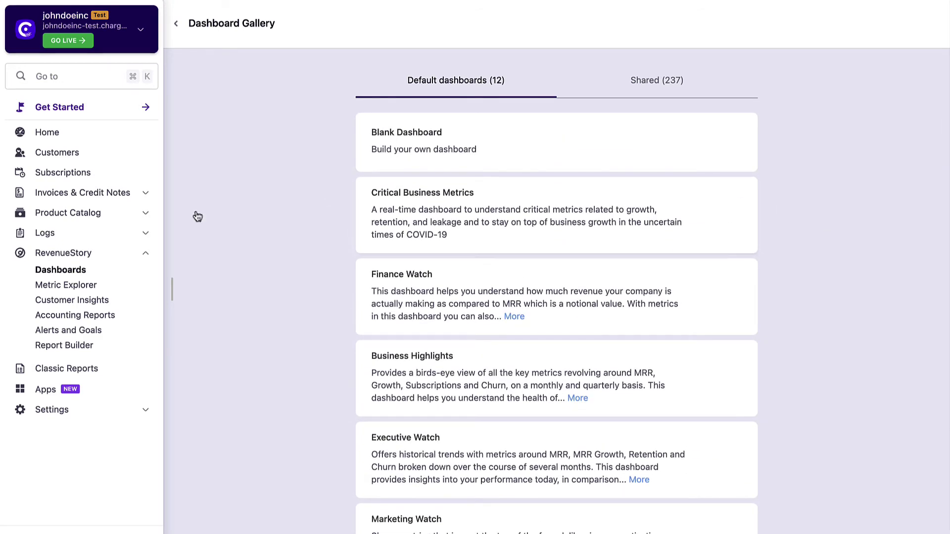
pyautogui.click(103, 284)
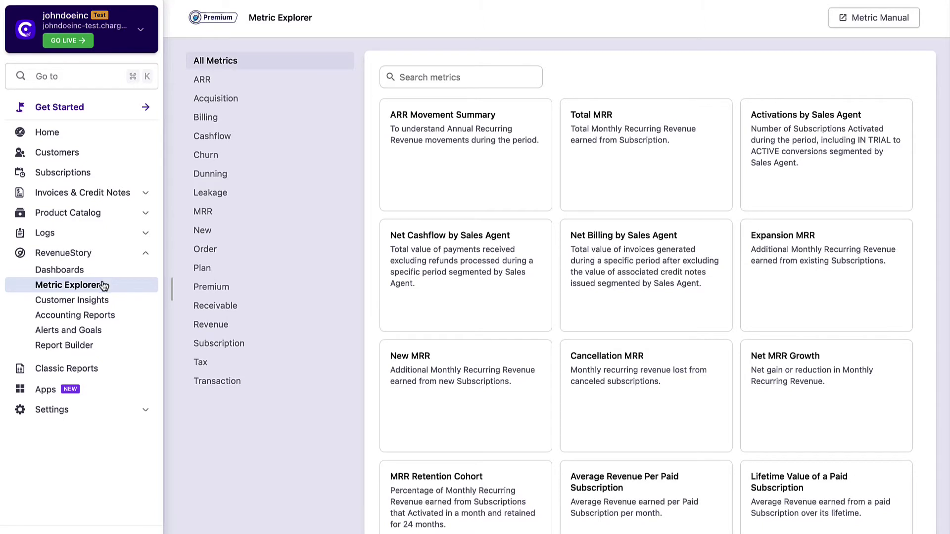
# Step: Browse Customer Insights and Accounting Reports, then open RevenueStory's Report Builder
pyautogui.click(99, 300)
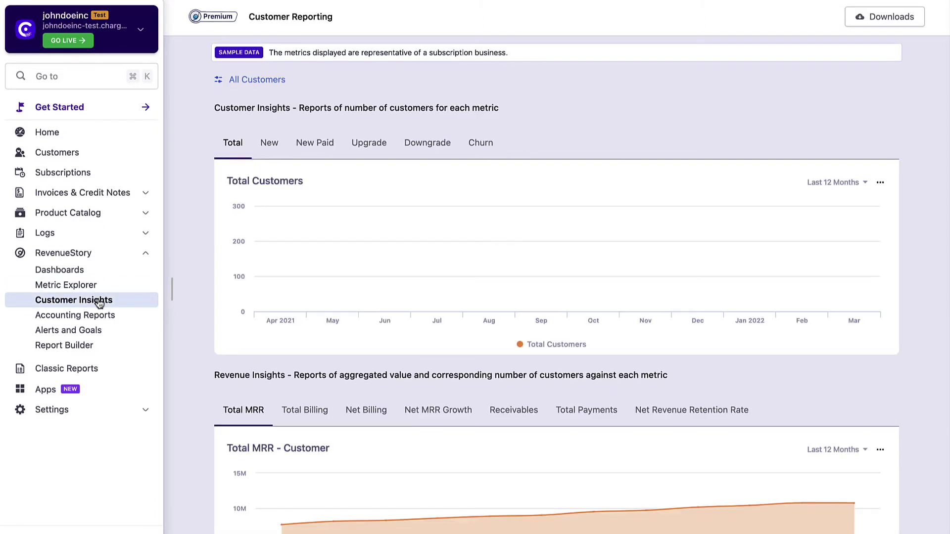
pyautogui.click(97, 317)
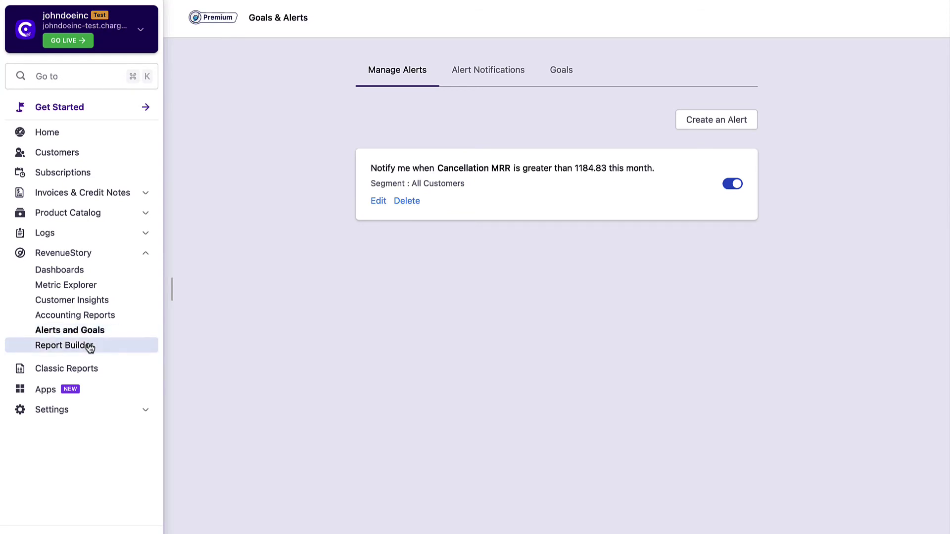
pyautogui.click(90, 349)
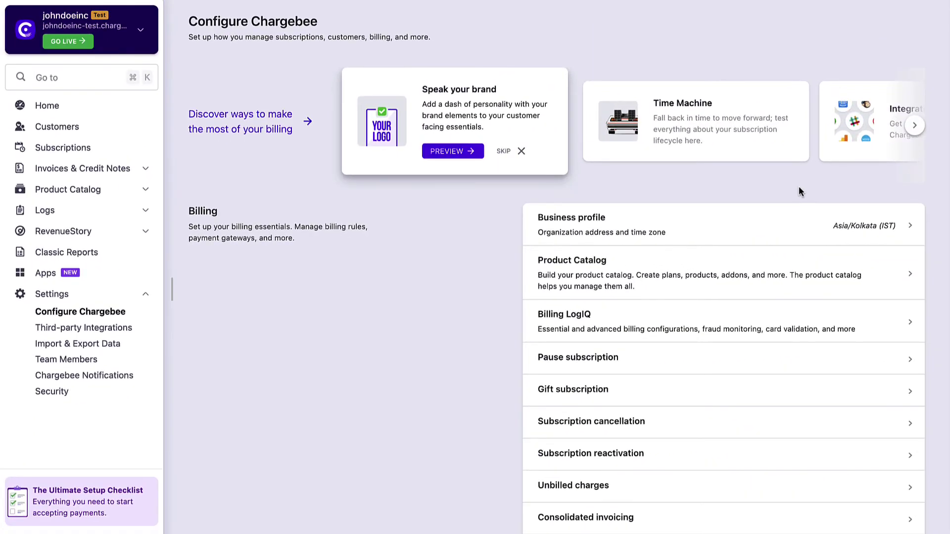
# Step: Show the Need Help? menu with Help Documentation, API Reference and Support portal
pyautogui.scroll(-3, 799, 189)
pyautogui.scroll(-14, 798, 187)
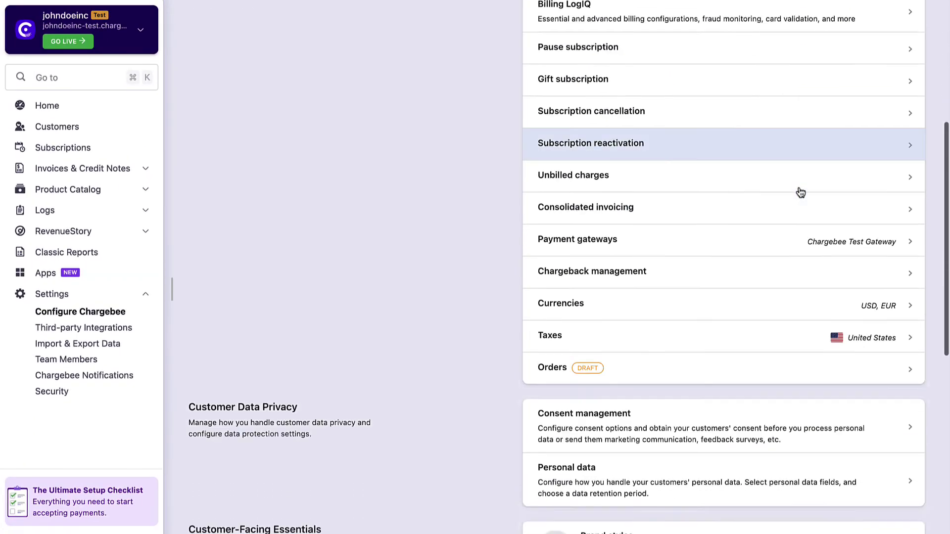
pyautogui.scroll(15, 799, 187)
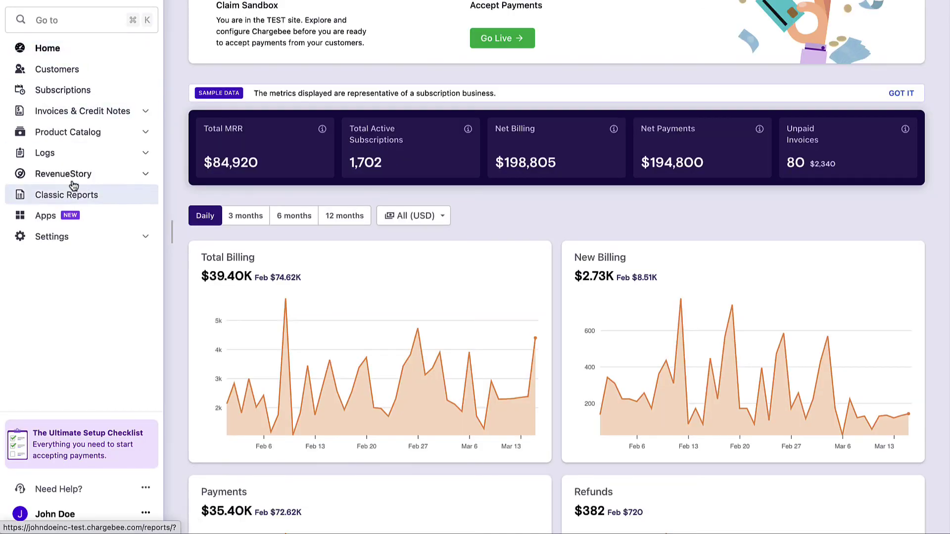
pyautogui.click(83, 498)
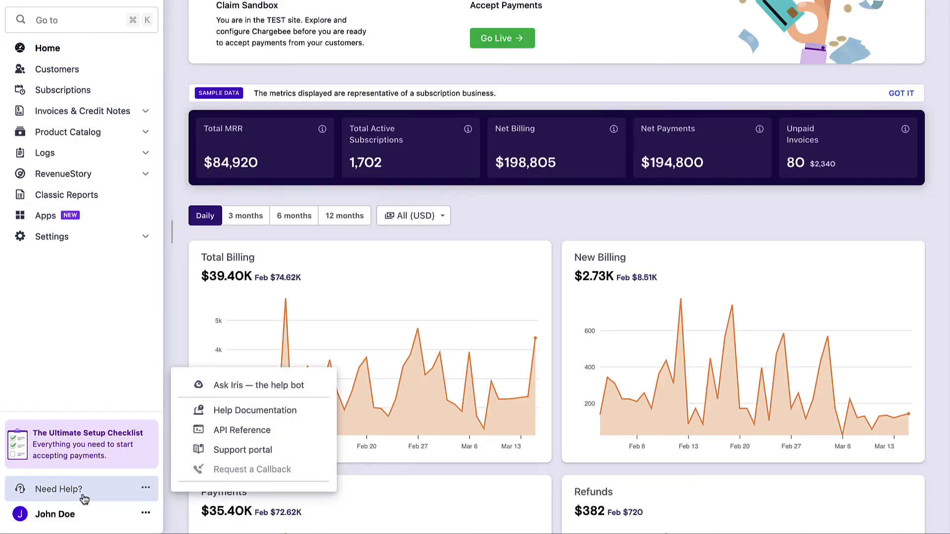